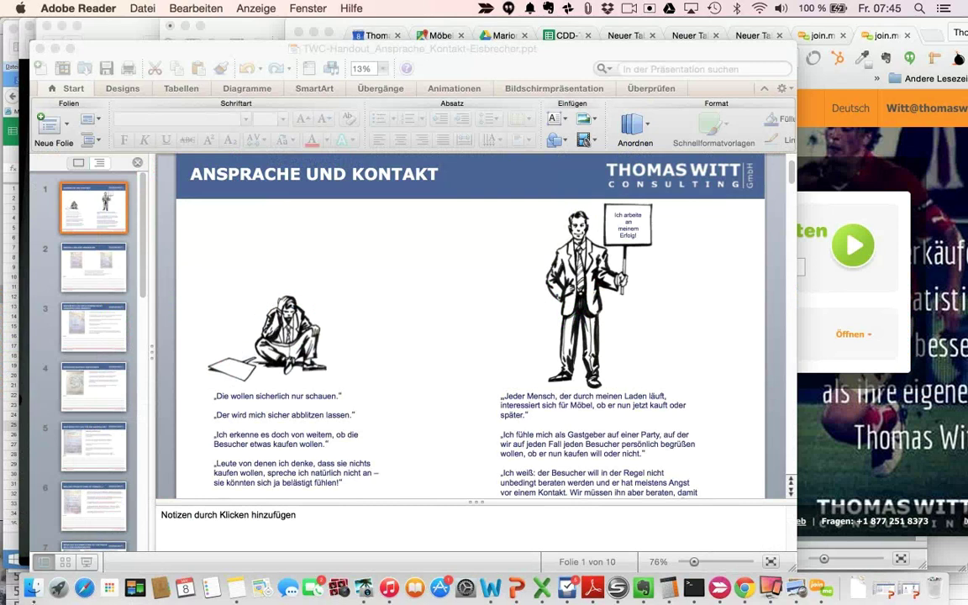
Switch to Excel and enter a SUMME formula in cell E22 totalling the Lächeln values in E3:E21.
left_click(32, 588)
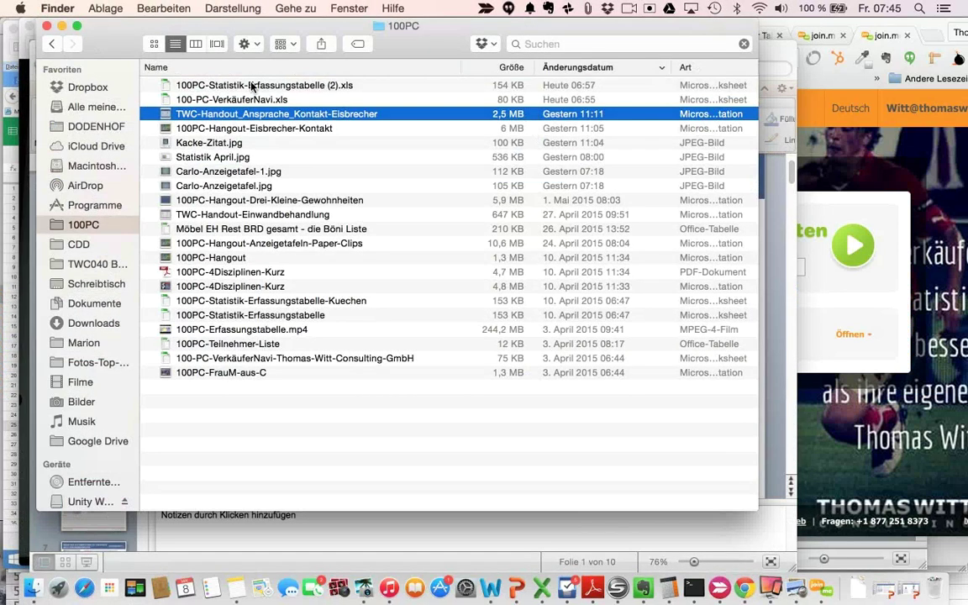
left_click(542, 588)
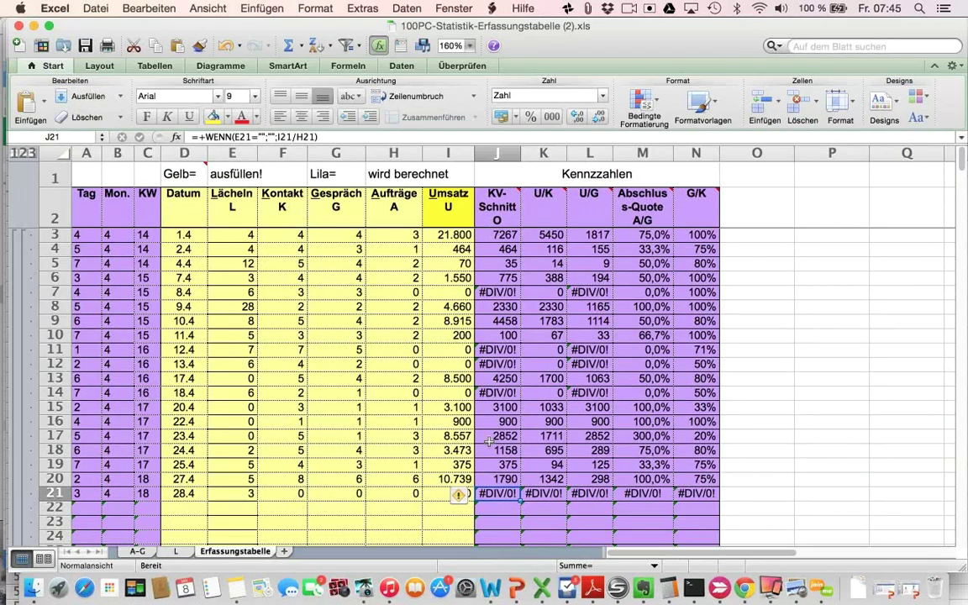
left_click(234, 507)
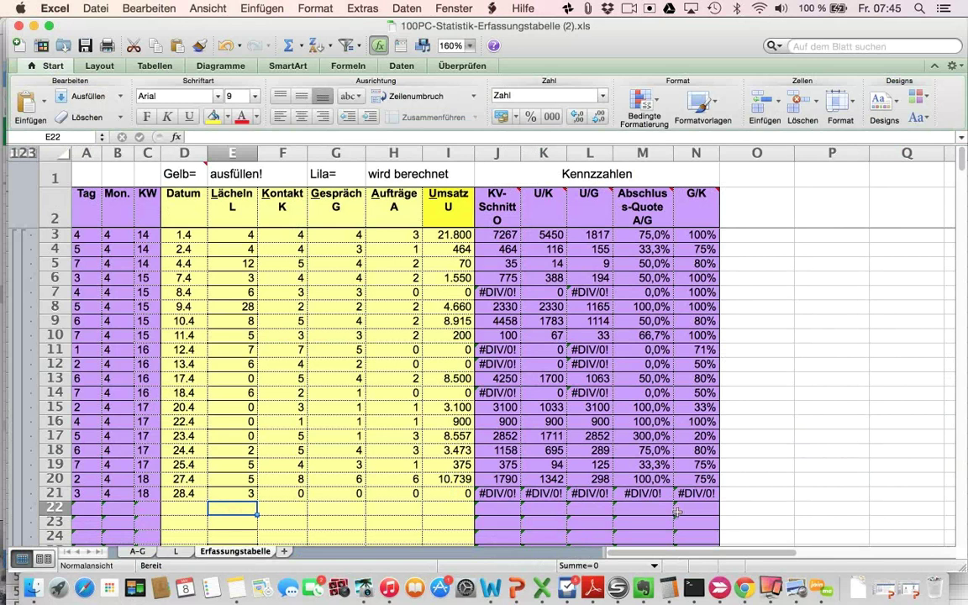
type("+summe(")
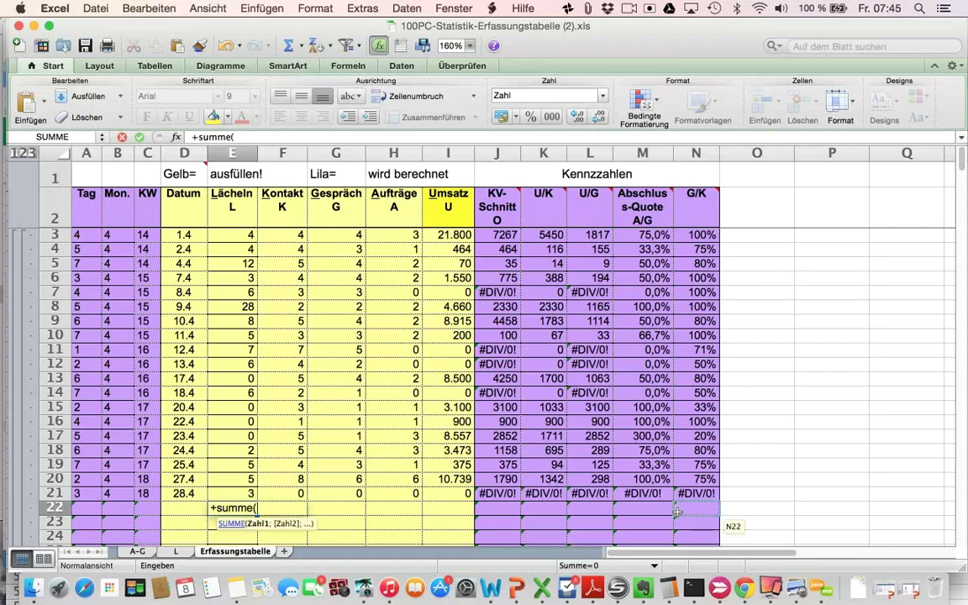
key("Up")
key("shift+Up")
key("shift+Up")
key("shift+Up")
key("shift+Up")
key("shift+Up")
key("shift+Up")
key("shift+Up")
key("shift+Up")
key("shift+Up")
key("shift+Up")
key("shift+Up")
key("shift+Up")
key("shift+Up")
key("shift+Up")
key("shift+Up")
key("shift+Up")
key("shift+Up")
key("shift+Up")
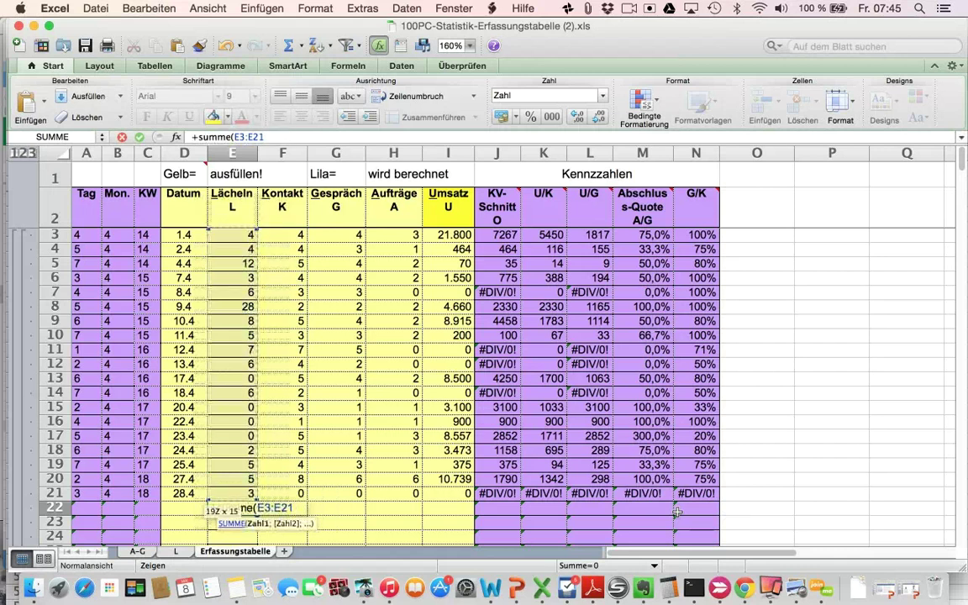
key("Return")
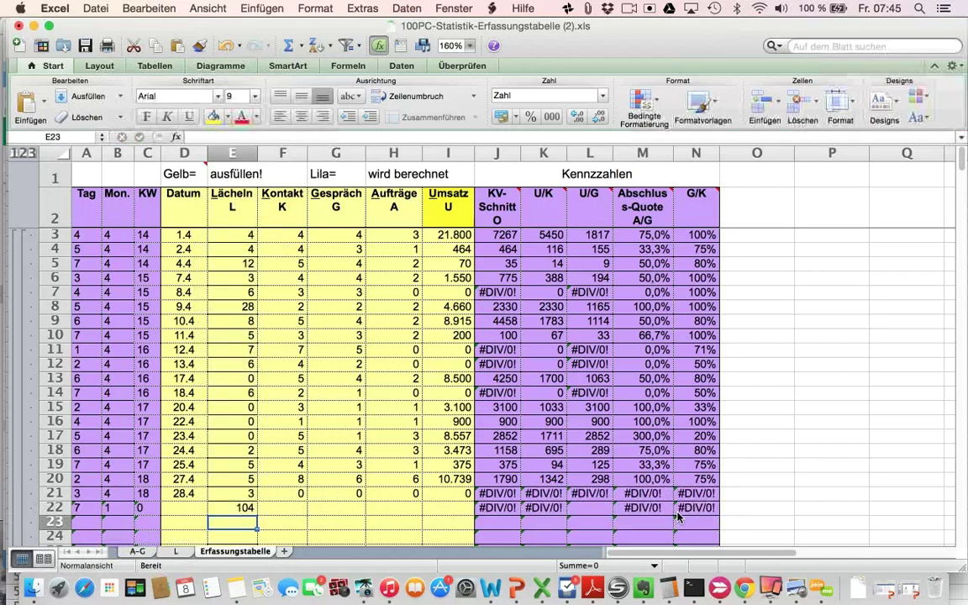
Copy the total formula from E22 across row 22 through the Umsatz column, up to I22.
key("Up")
key("super+c")
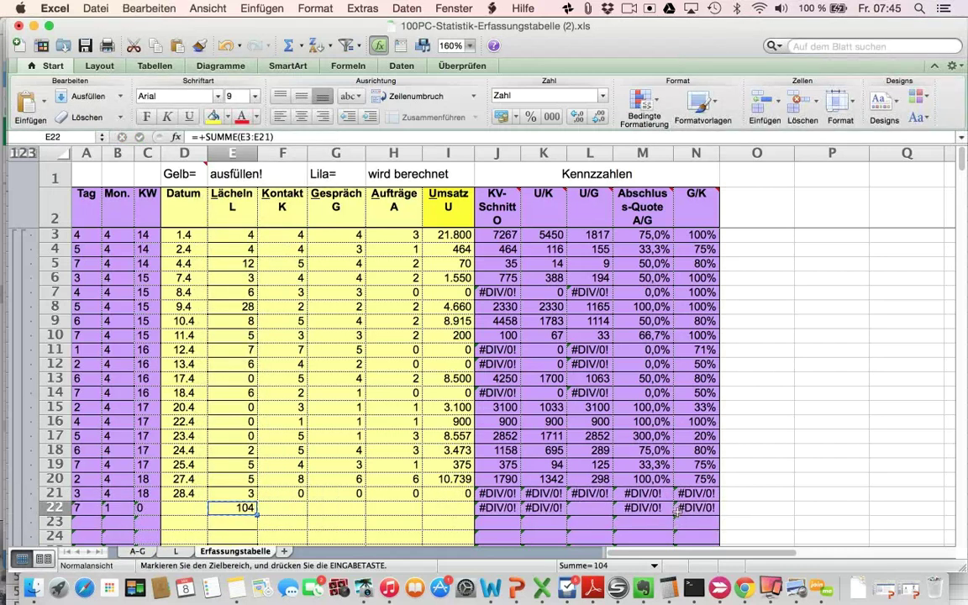
key("shift+Right")
key("shift+Right")
key("shift+Right")
key("shift+Right")
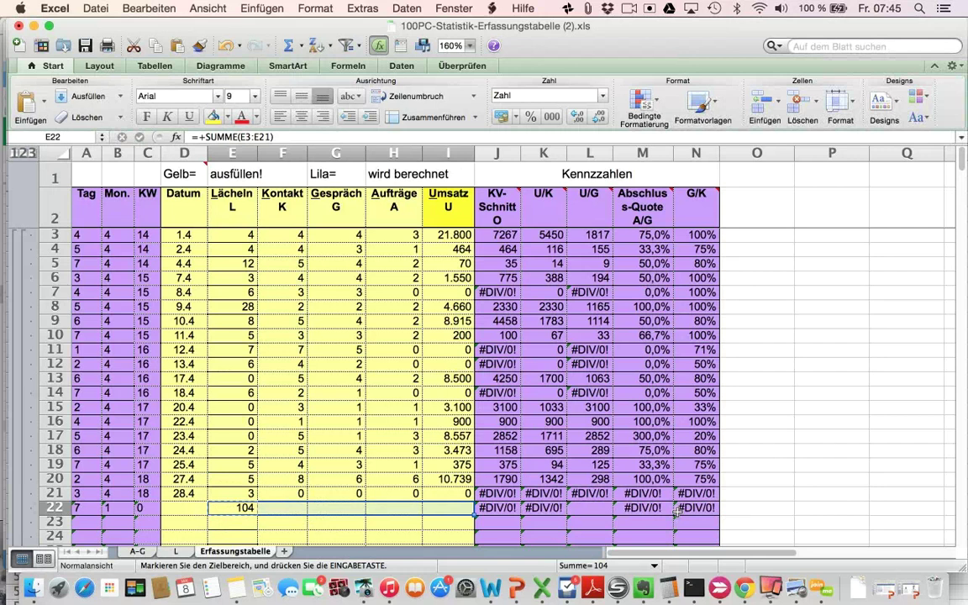
key("super+v")
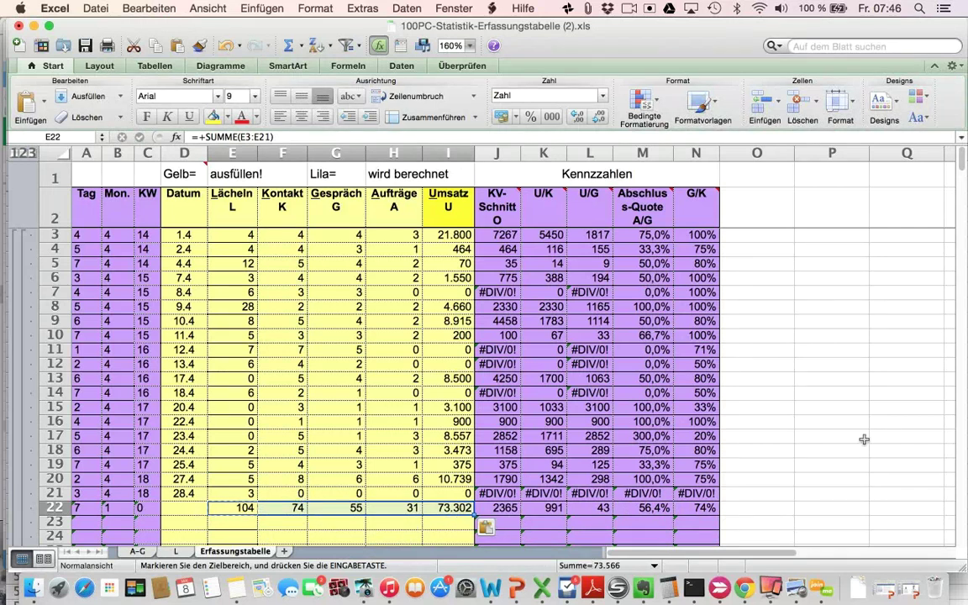
Set the worksheet zoom to 150% and maximize the workbook window.
left_click(518, 506)
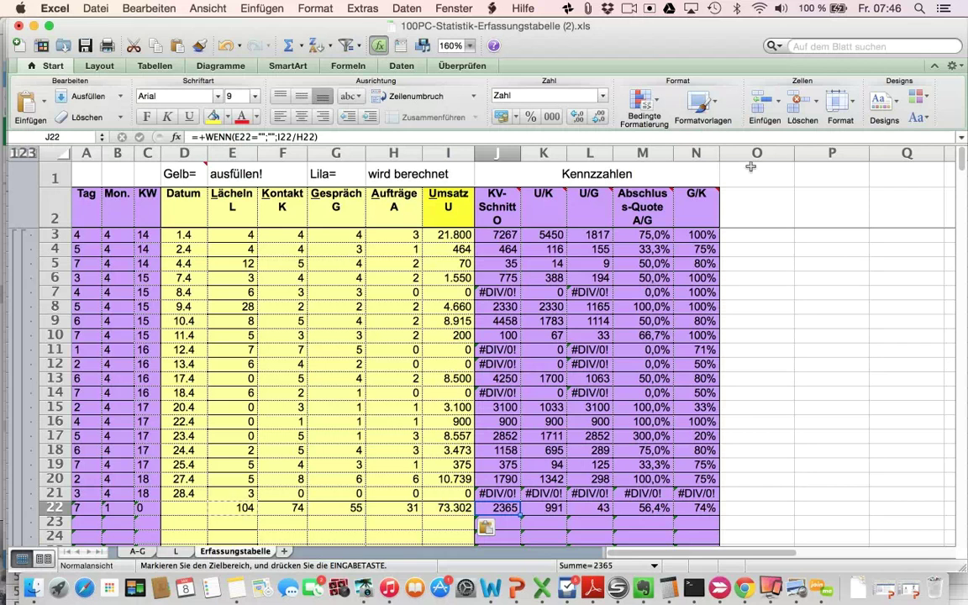
left_click_drag(637, 32, 694, 96)
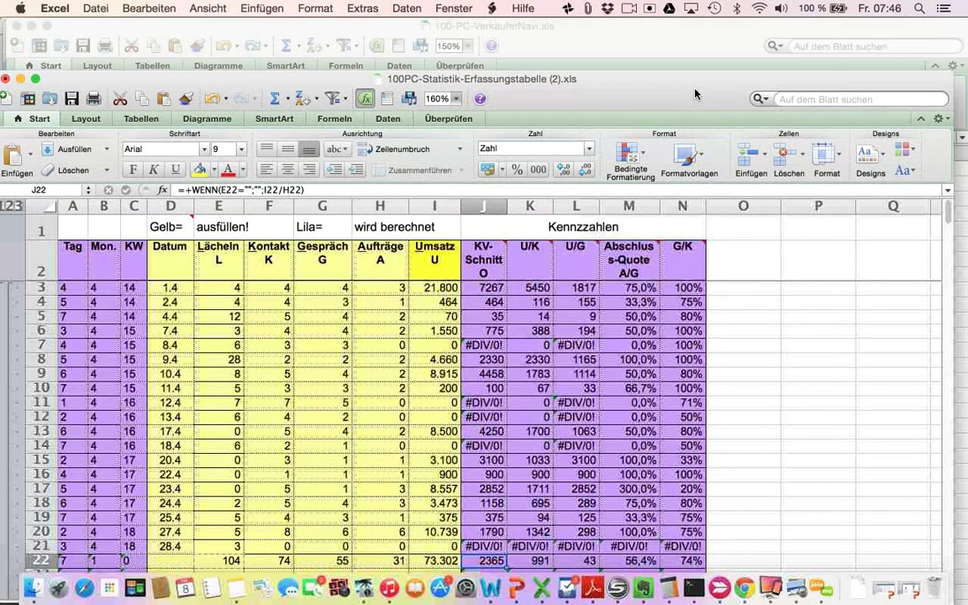
left_click(455, 99)
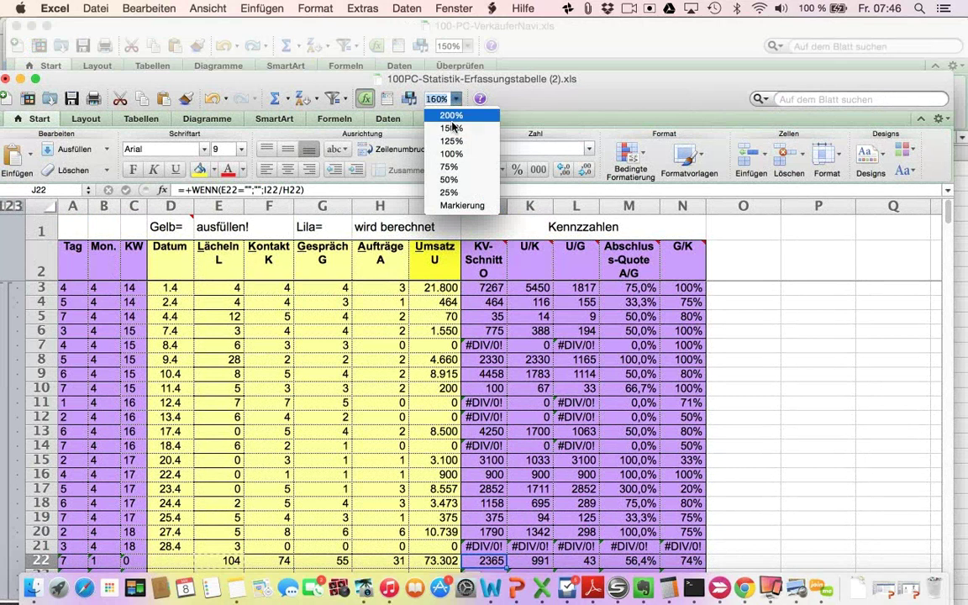
left_click(451, 128)
double_click(621, 82)
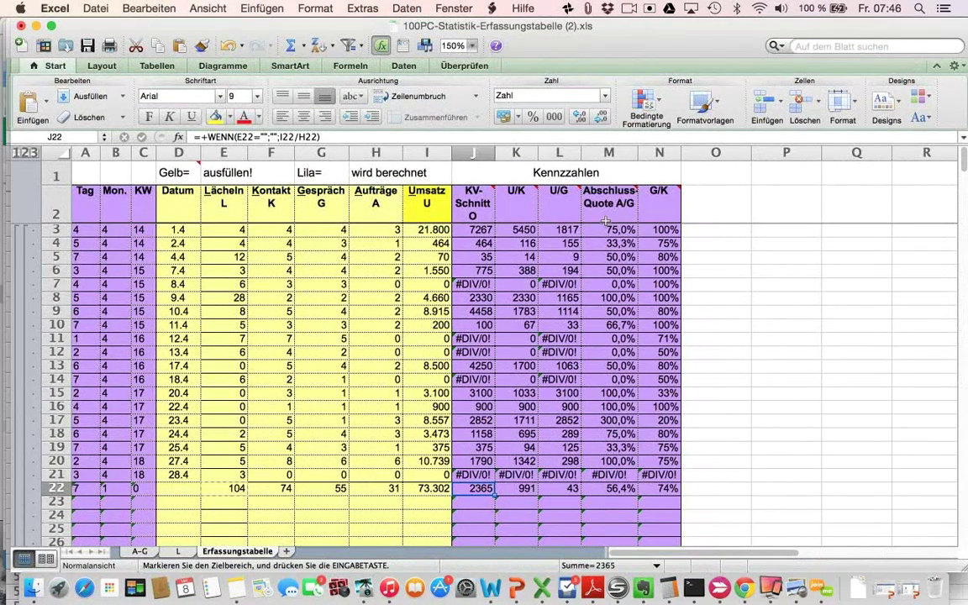
Examine the totals and key ratios in row 22, from Lächeln in E22 through G/K in N22.
key("Left")
key("Left")
key("Left")
key("Left")
key("Left")
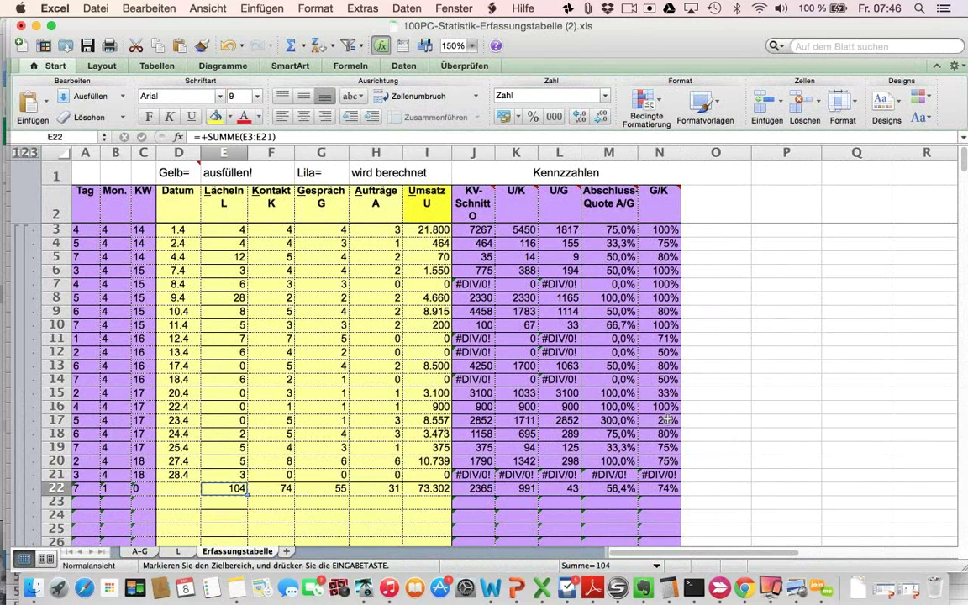
key("Right")
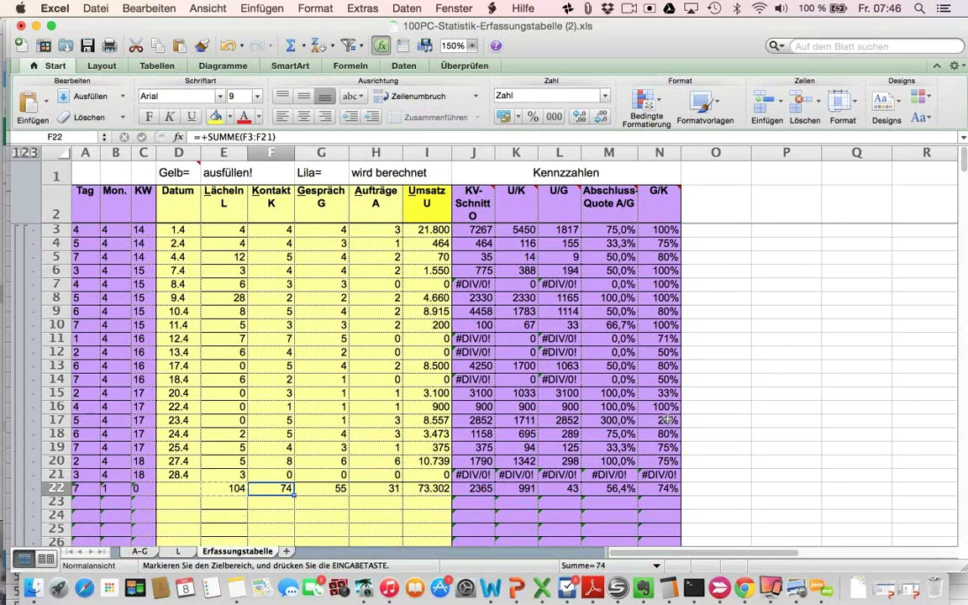
key("Right")
key("Right")
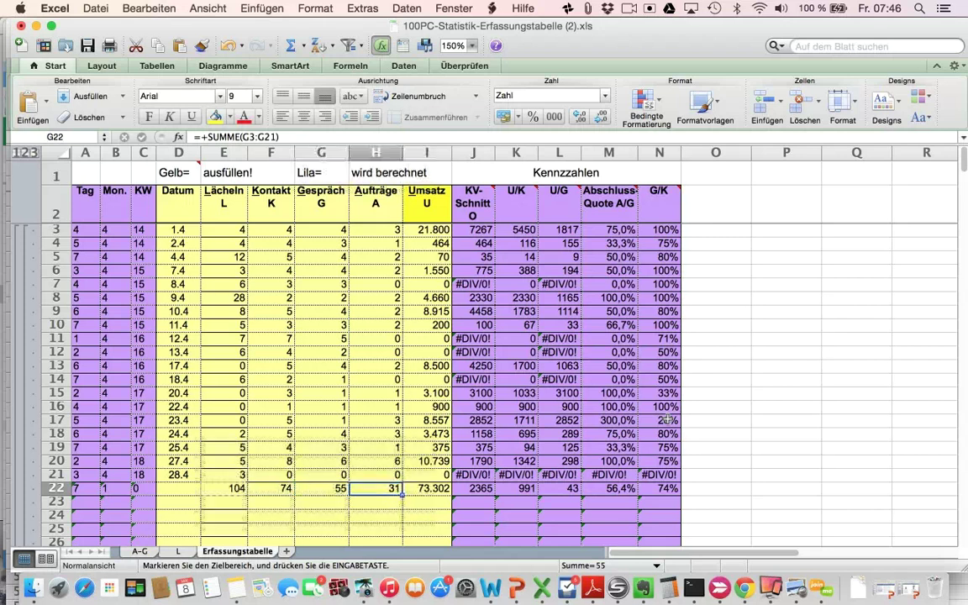
key("Right")
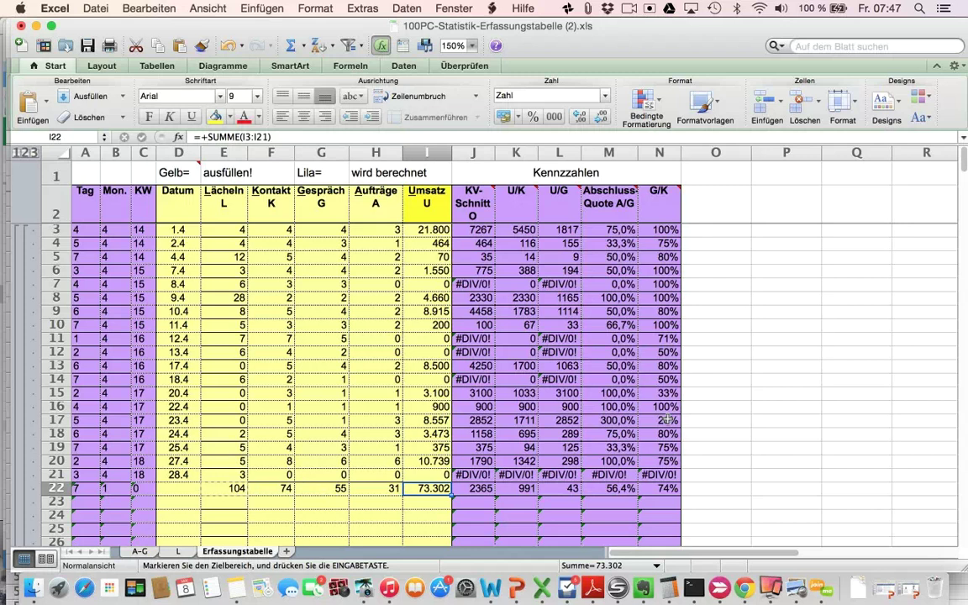
key("Right")
key("Right")
key("Right")
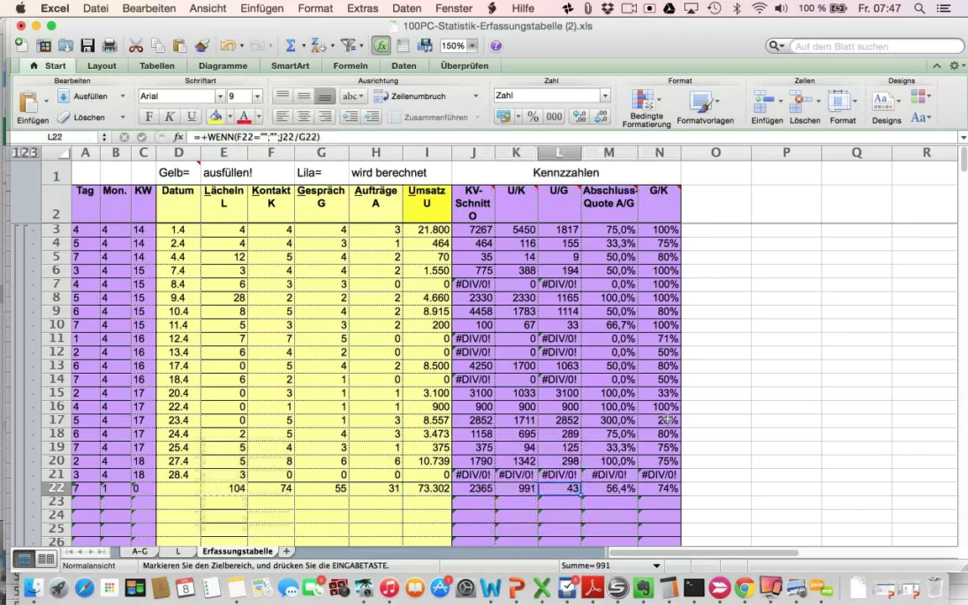
key("Right")
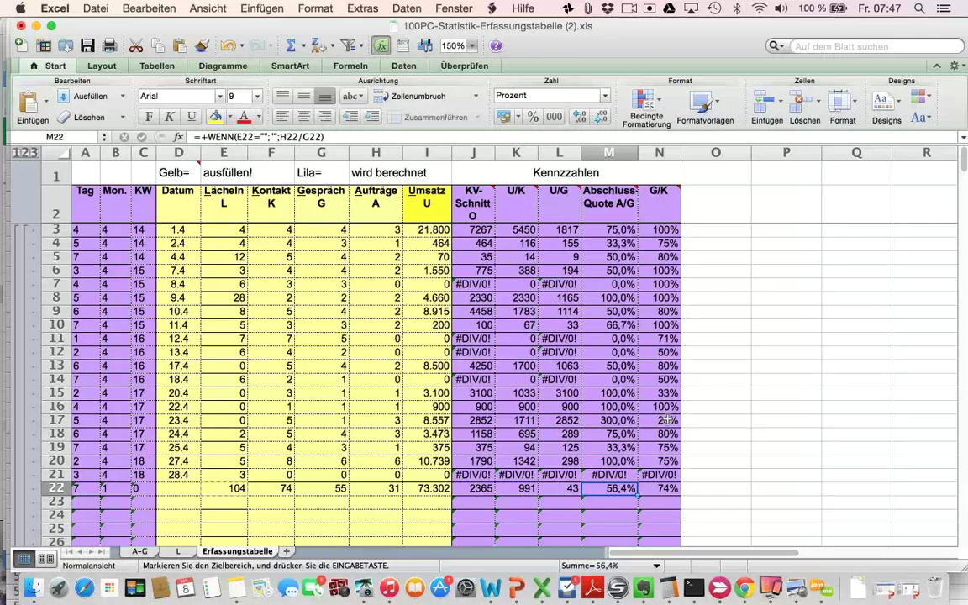
key("Right")
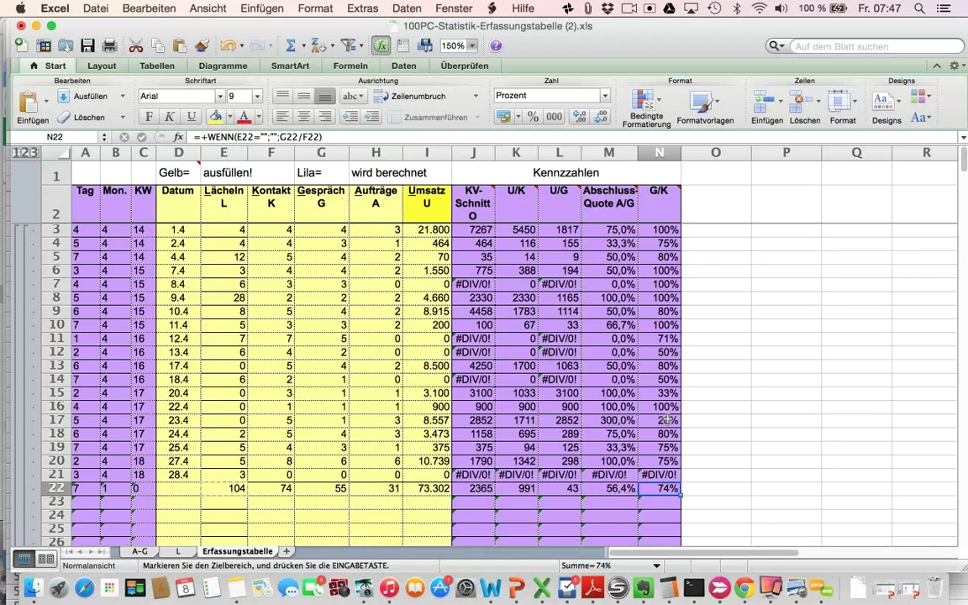
Examine the daily Lächeln entries from E5 down to E13, then the overall G/K ratio in N22.
left_click(230, 254)
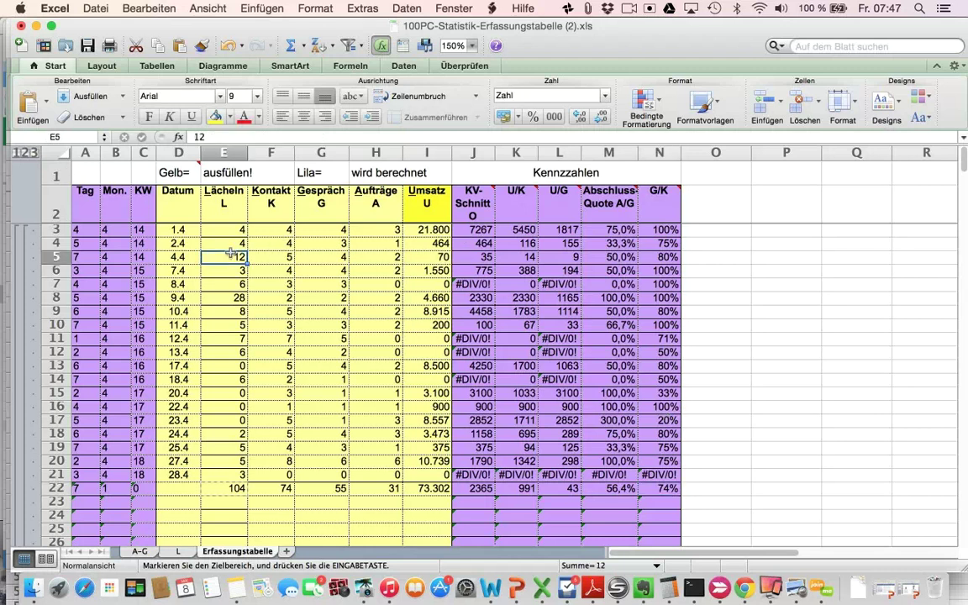
key("Down")
key("Down")
key("Down")
key("Down")
key("Down")
key("Down")
key("Down")
key("Down")
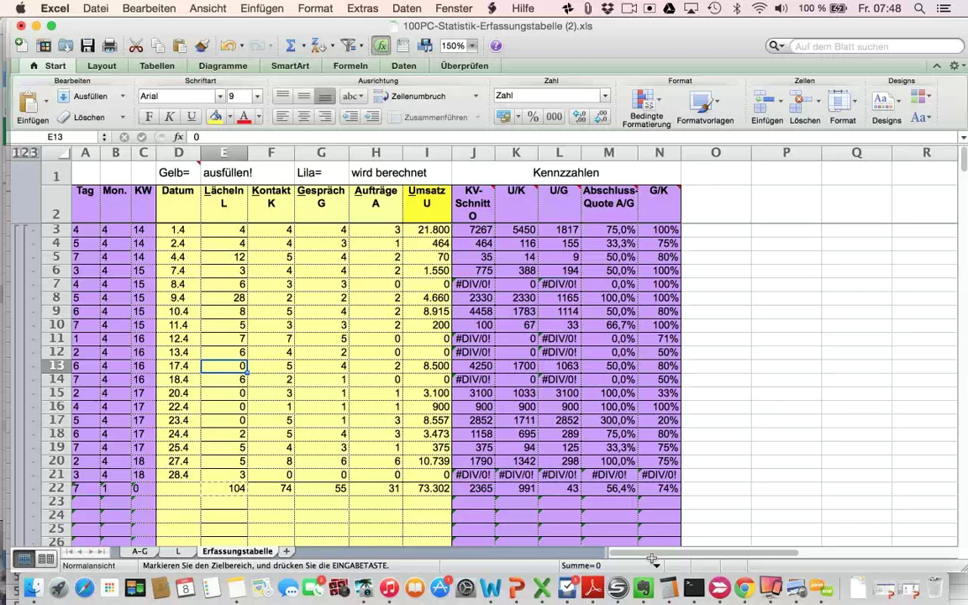
left_click(663, 487)
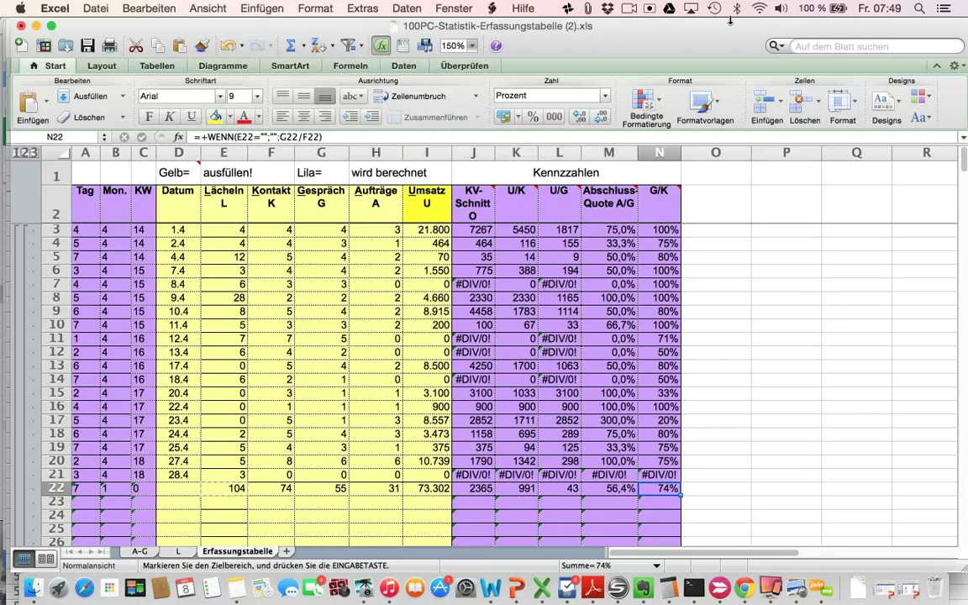
Bring up the 100-PC-VerkäuferNavi.xls workbook and check the personal and telephone contact totals in row 34.
left_click(446, 7)
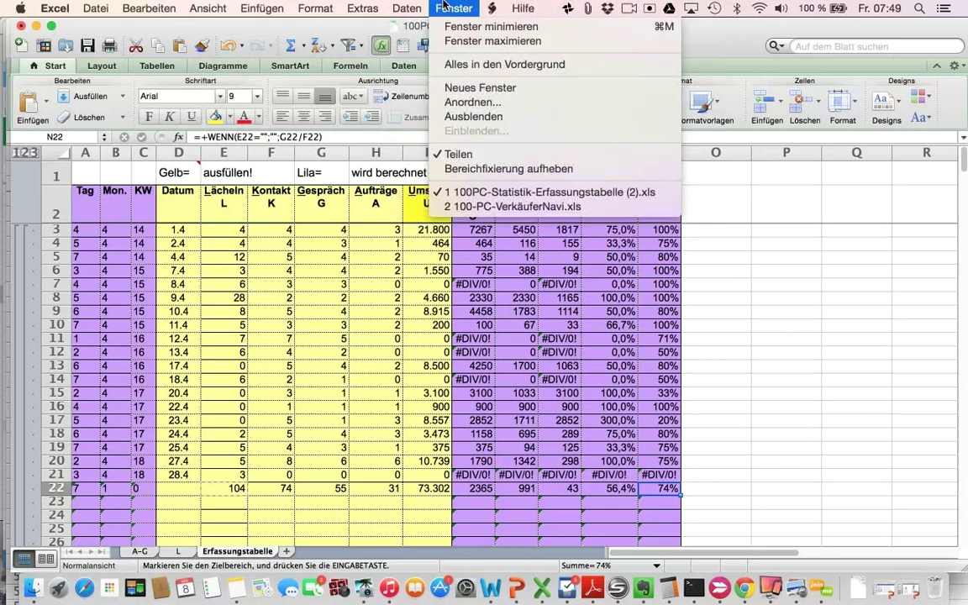
left_click(457, 210)
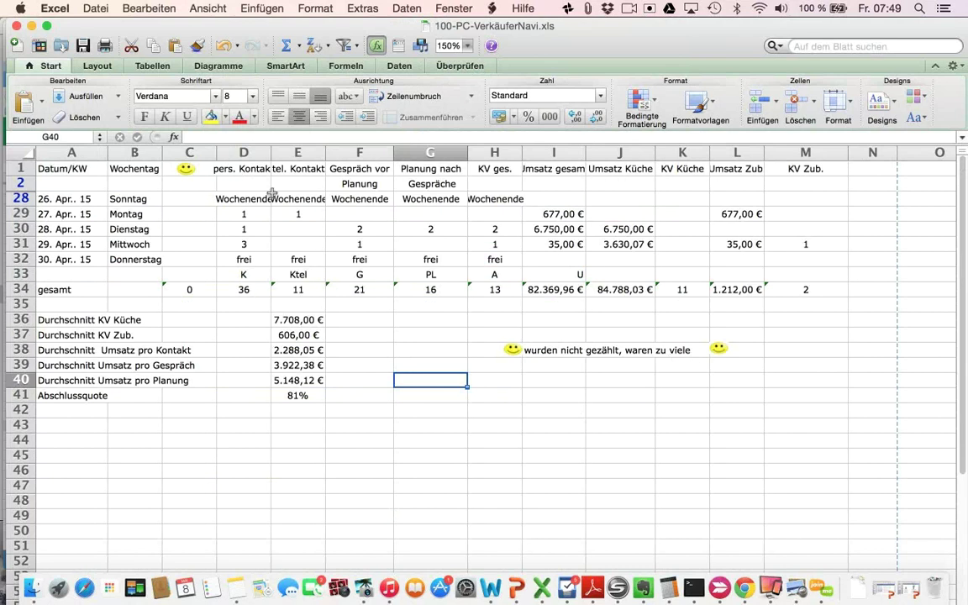
left_click(252, 290)
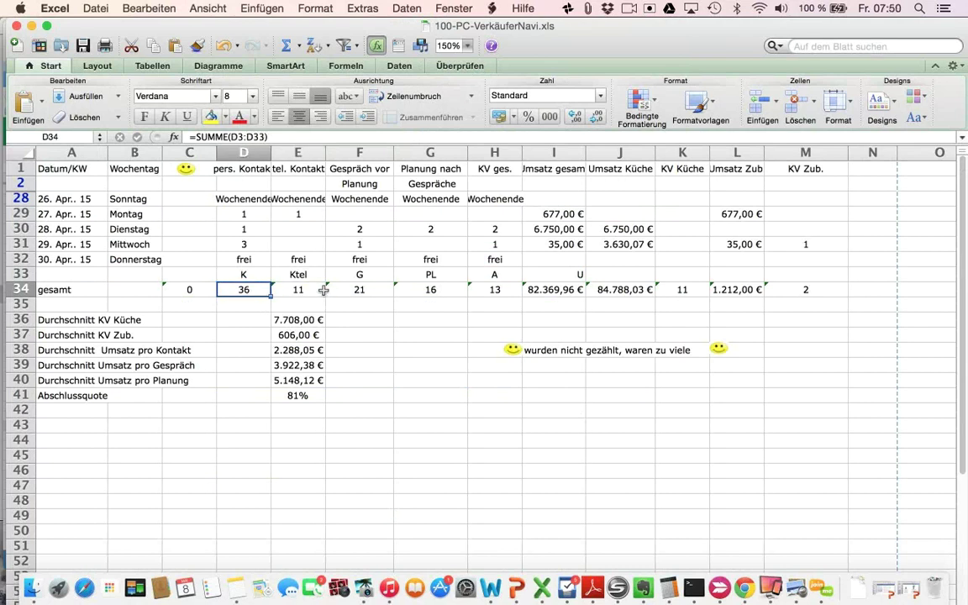
left_click(321, 290)
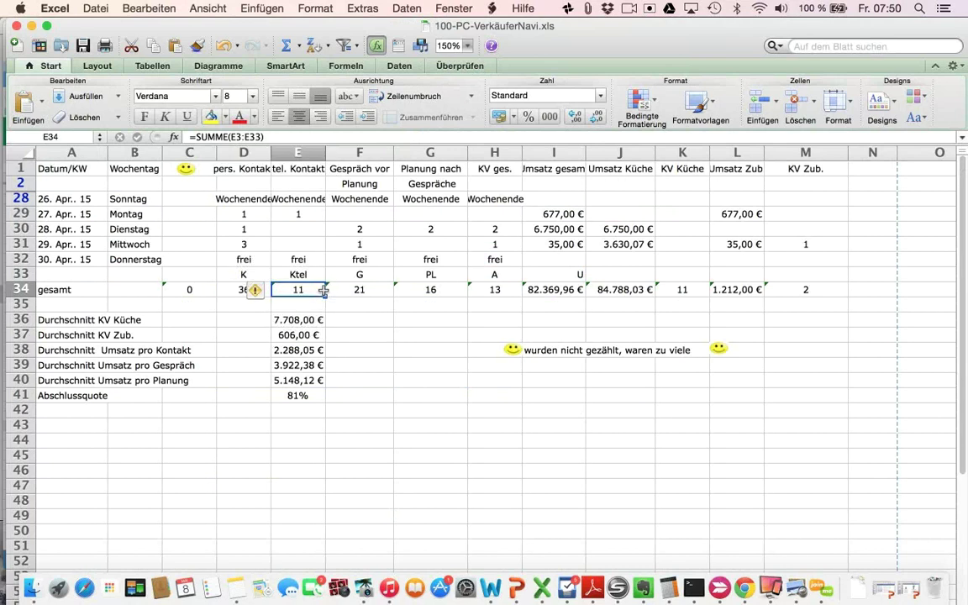
key("Right")
key("super+Tab")
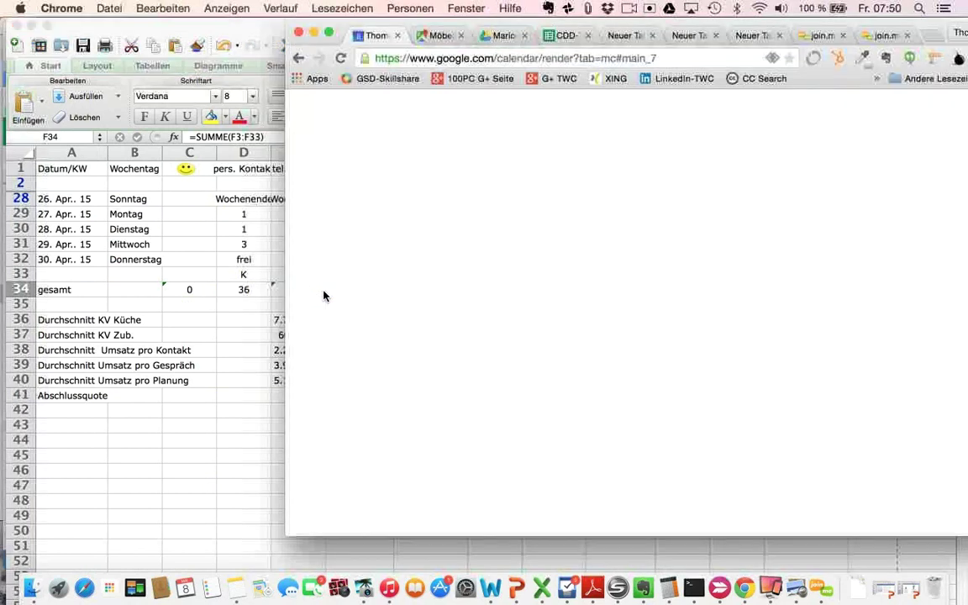
left_click(611, 218)
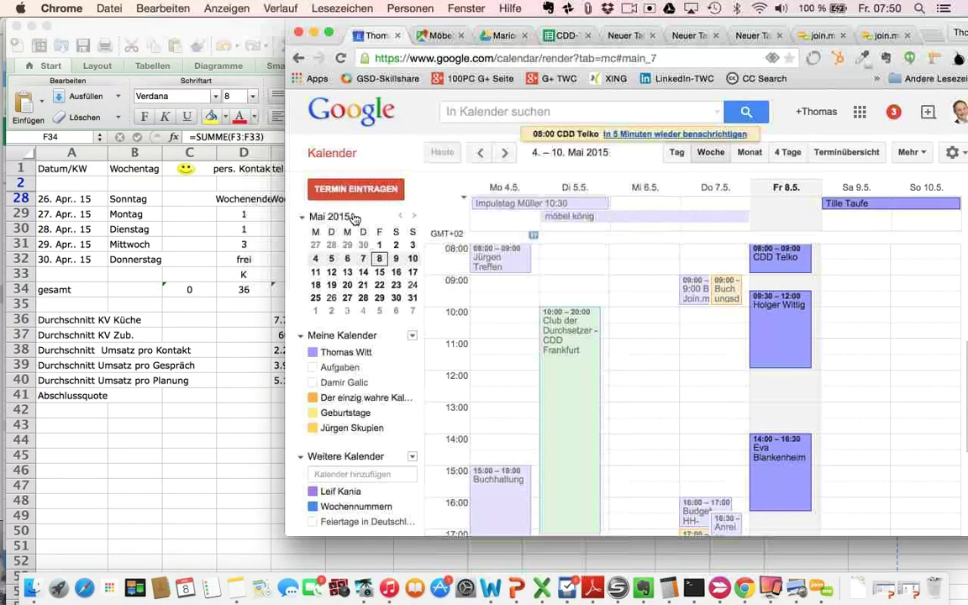
left_click(298, 32)
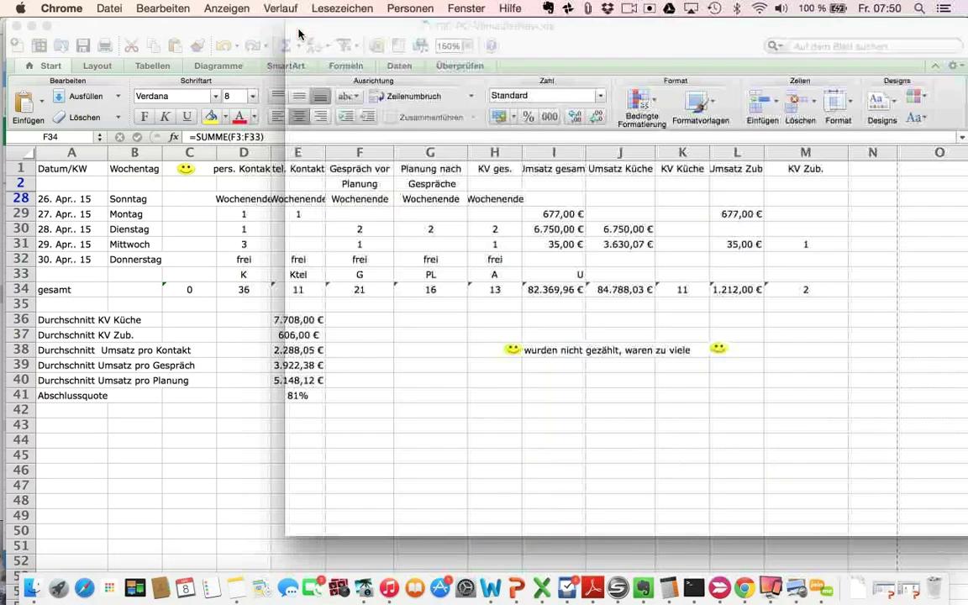
left_click(266, 269)
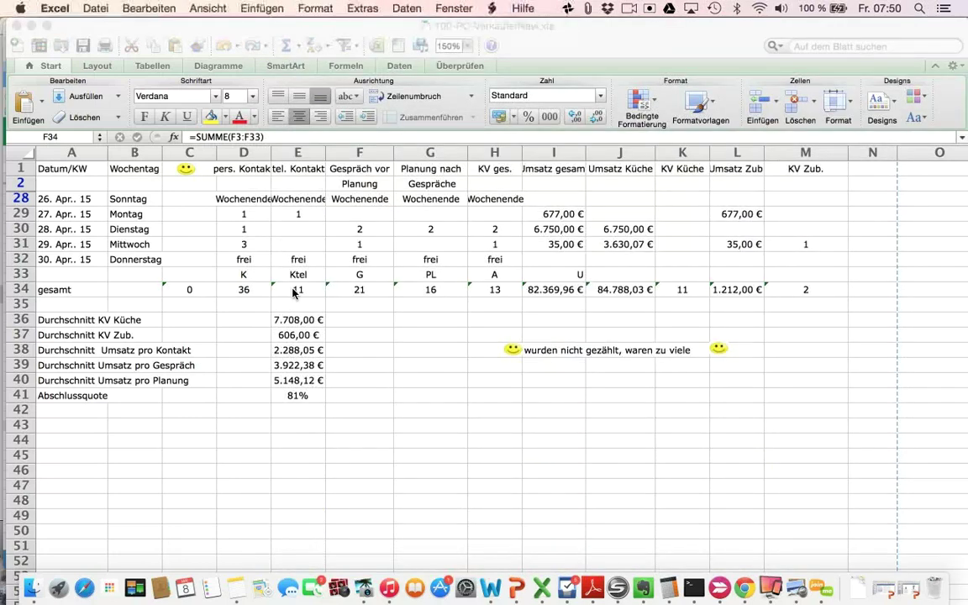
Review the row 34 totals for telephone contacts, Gespräche, Planungen and KV ges. in E34 through H34.
left_click(294, 289)
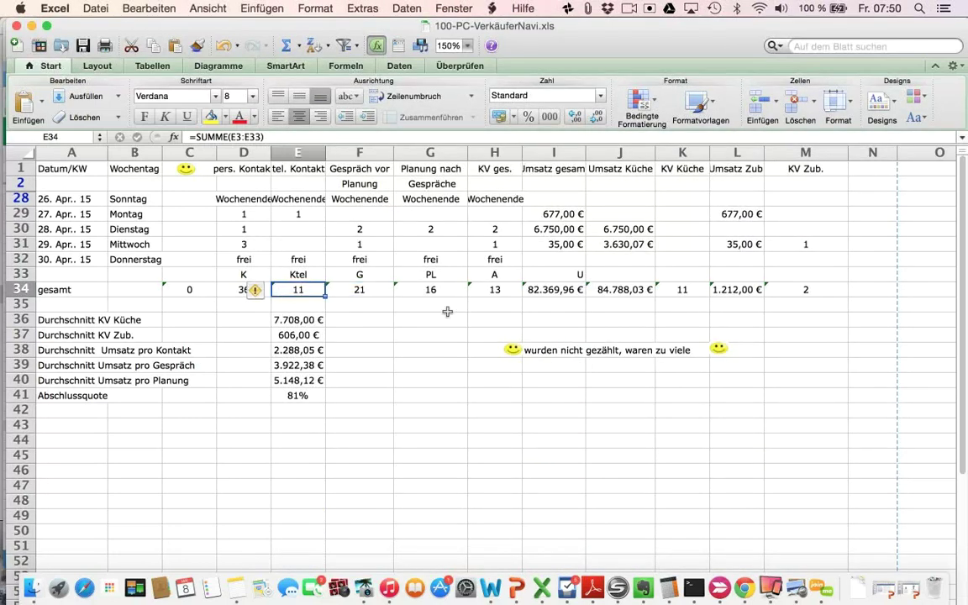
key("Right")
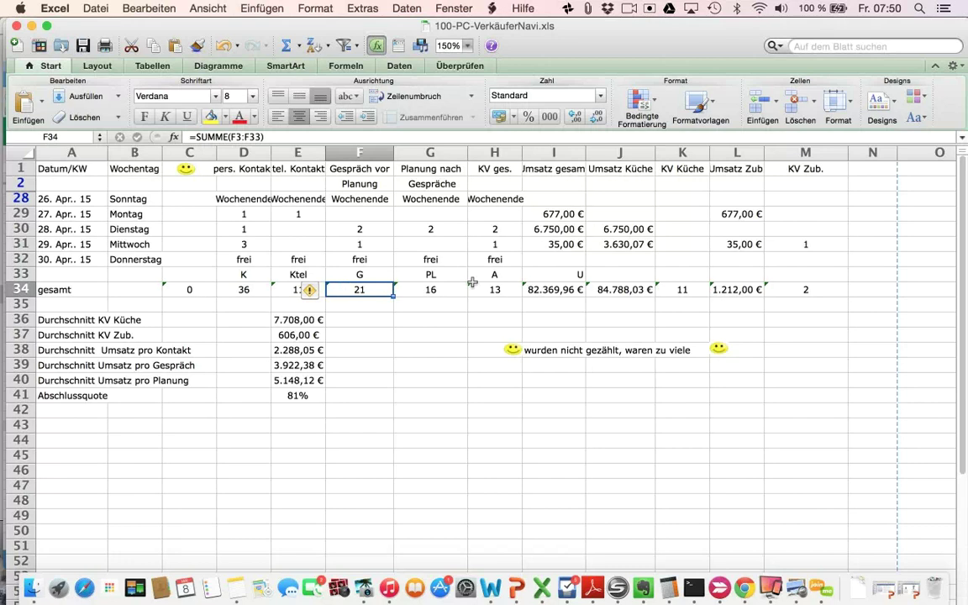
key("Right")
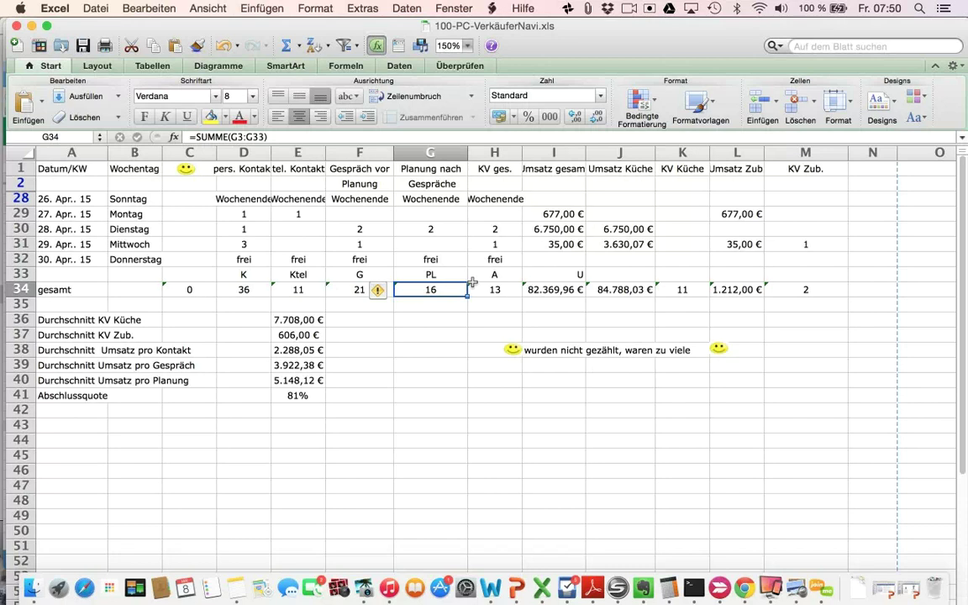
left_click(472, 284)
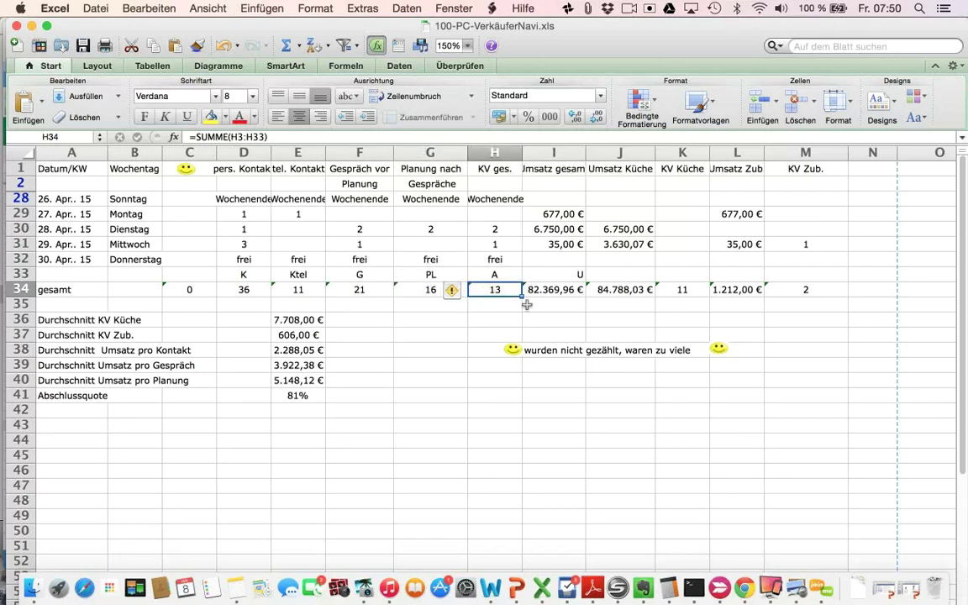
Enter the conversation-to-contact ratio in F35, dividing the Gespräche total by the personal and telephone contacts with +F34/(D34+E34).
left_click(363, 306)
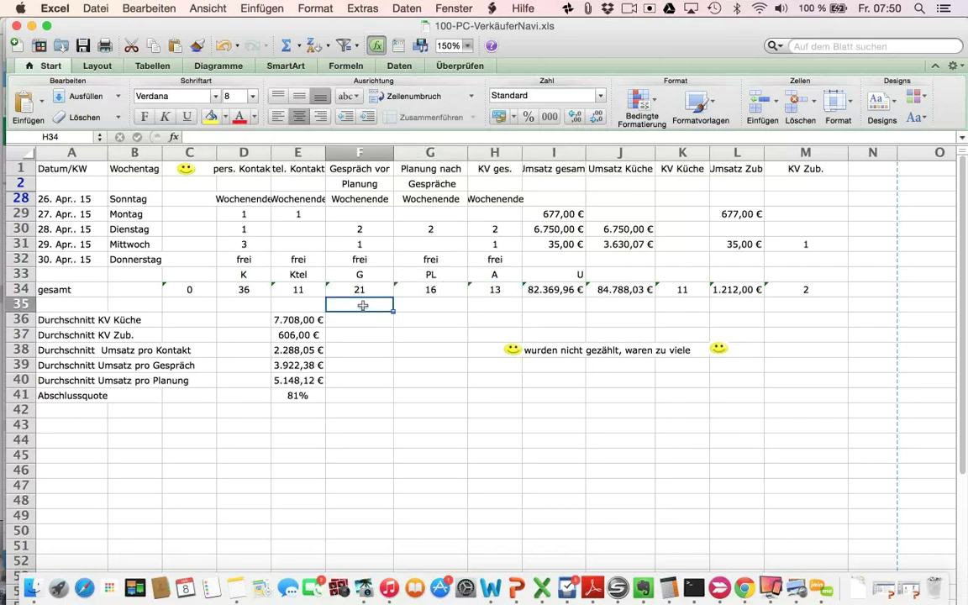
left_click(419, 303)
left_click(343, 304)
type("+")
left_click(350, 290)
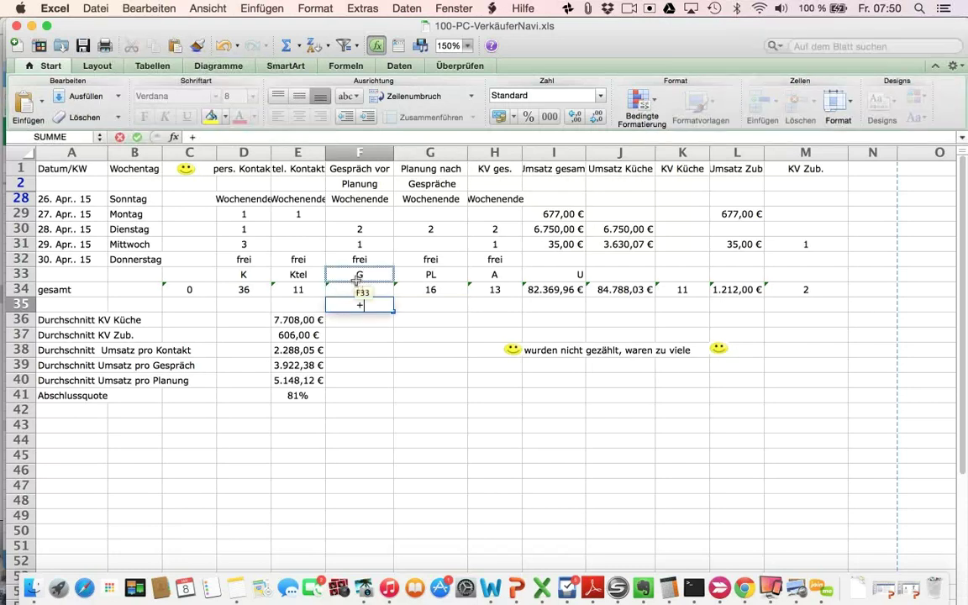
type("/(")
left_click(245, 290)
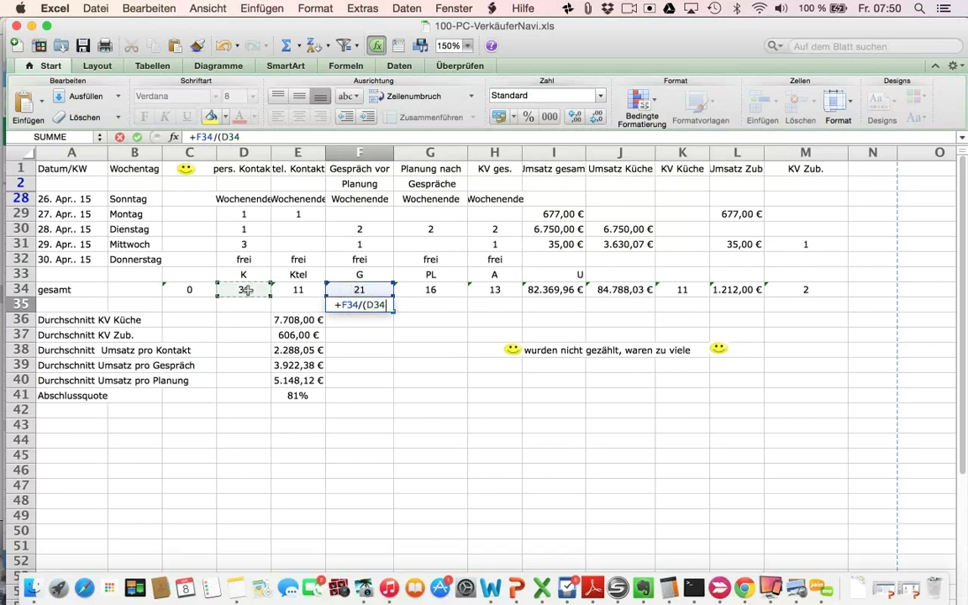
type("+")
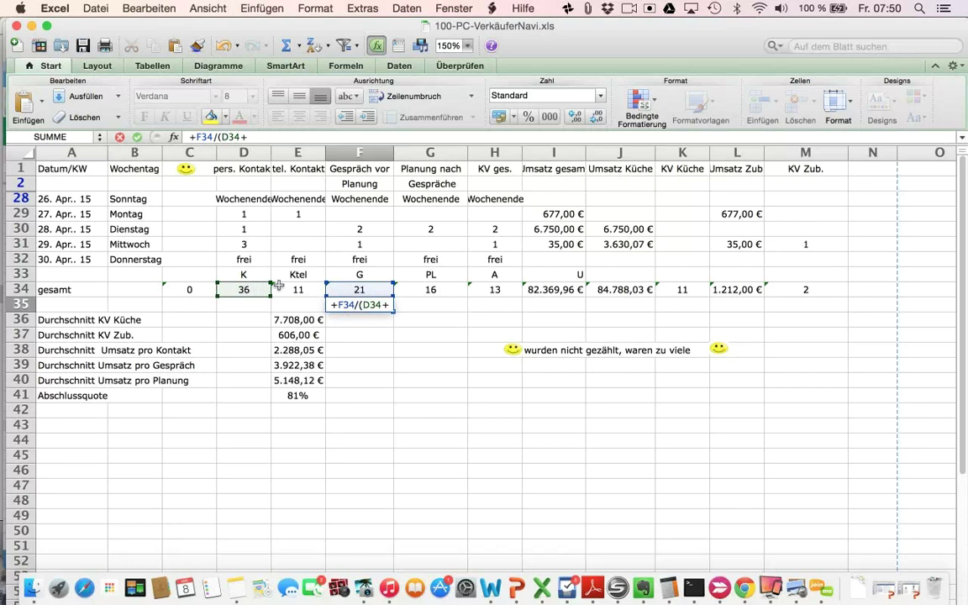
left_click(286, 289)
type(")")
key("Return")
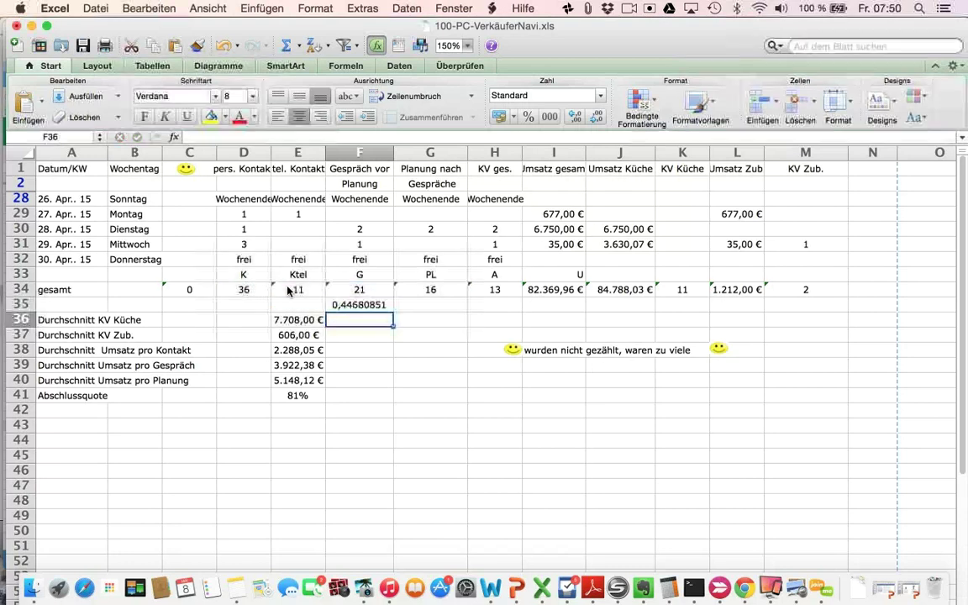
key("Up")
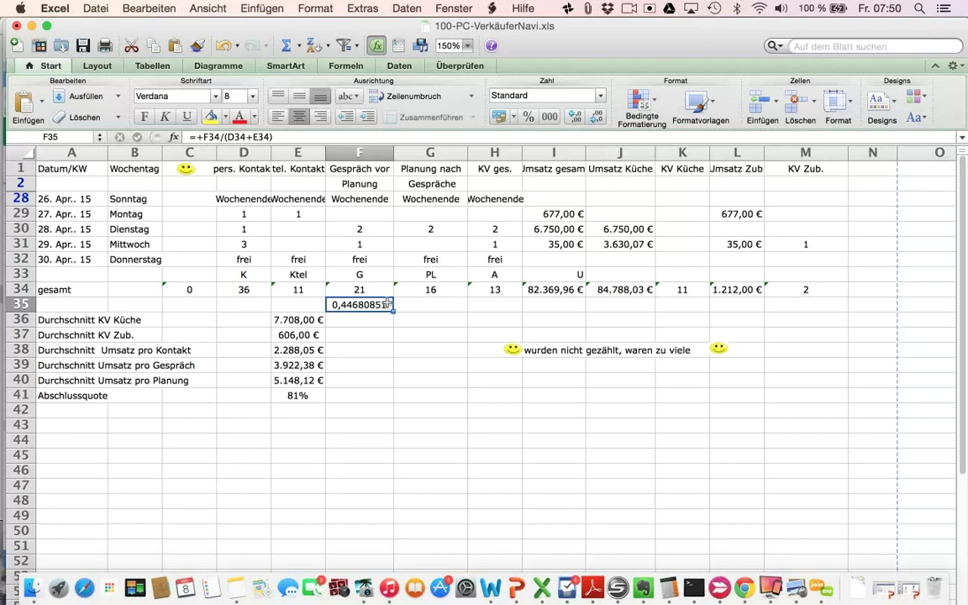
Calculate the share of Gespräche leading to a Planung in G35 with the formula +G34/F34.
left_click(446, 308)
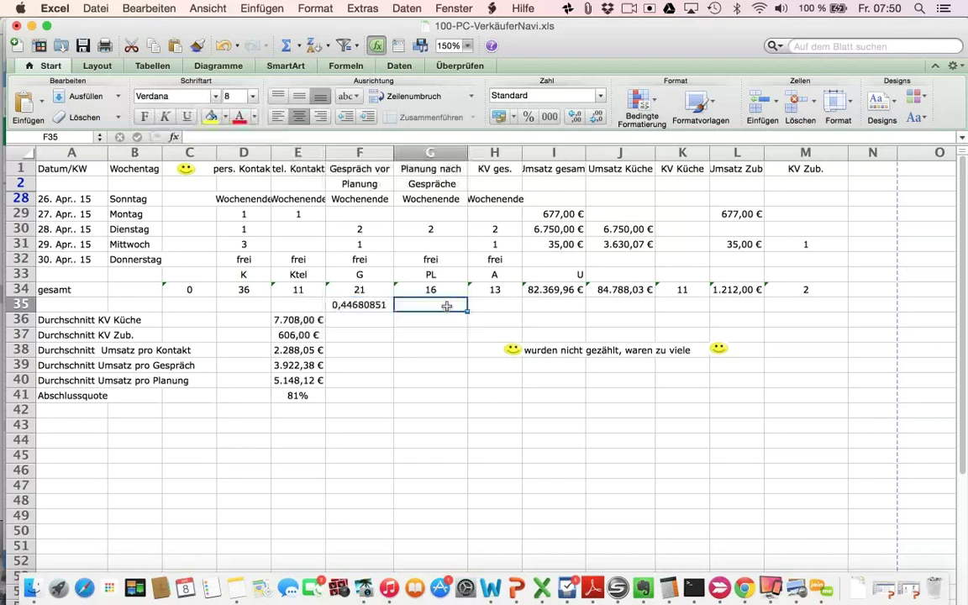
type("+")
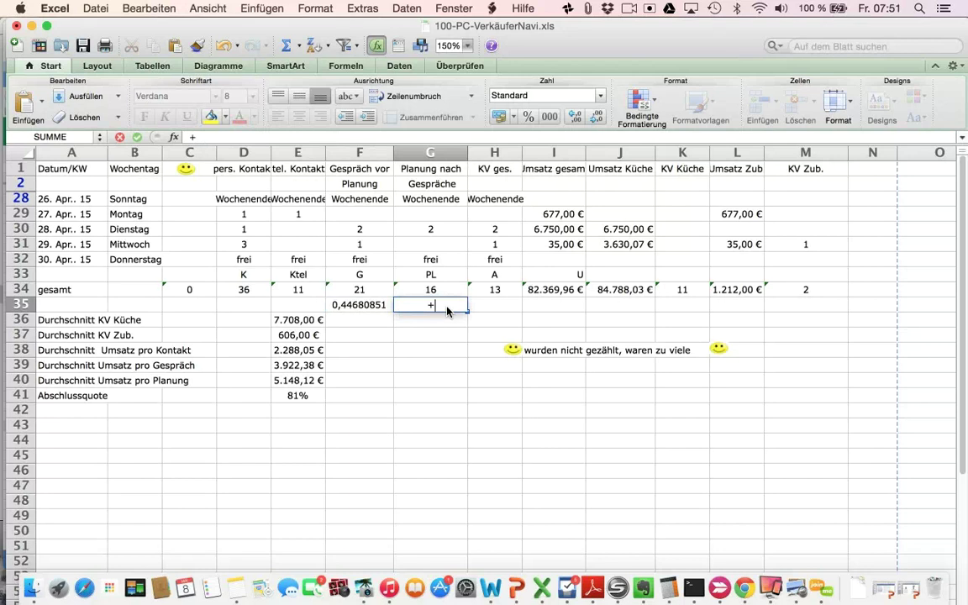
left_click(440, 291)
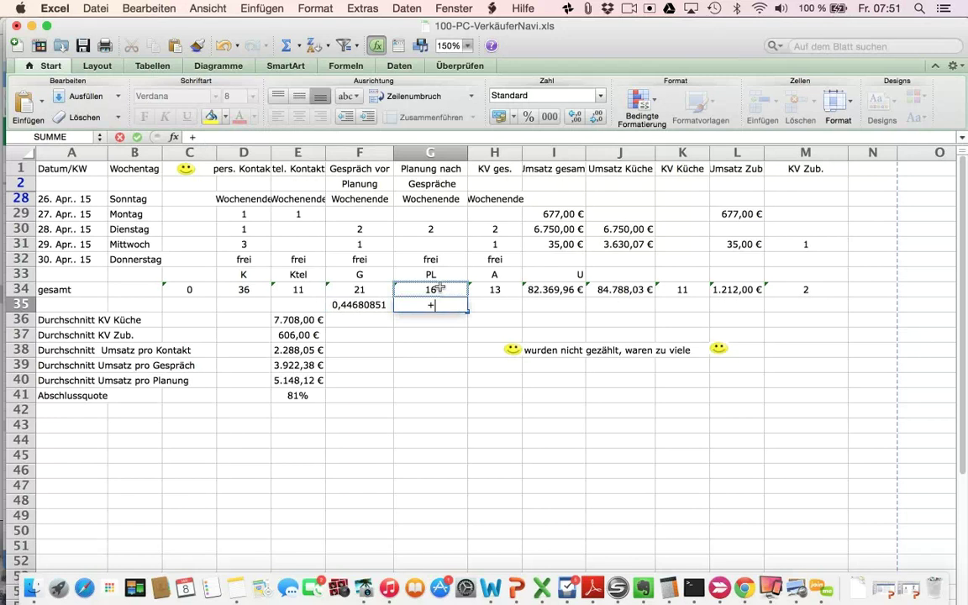
type("/")
left_click(376, 294)
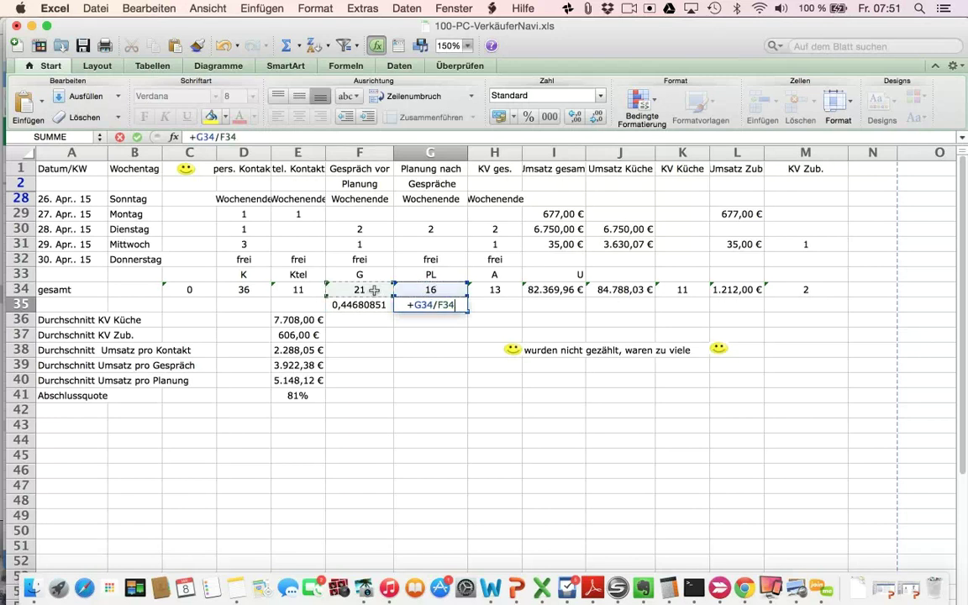
key("Return")
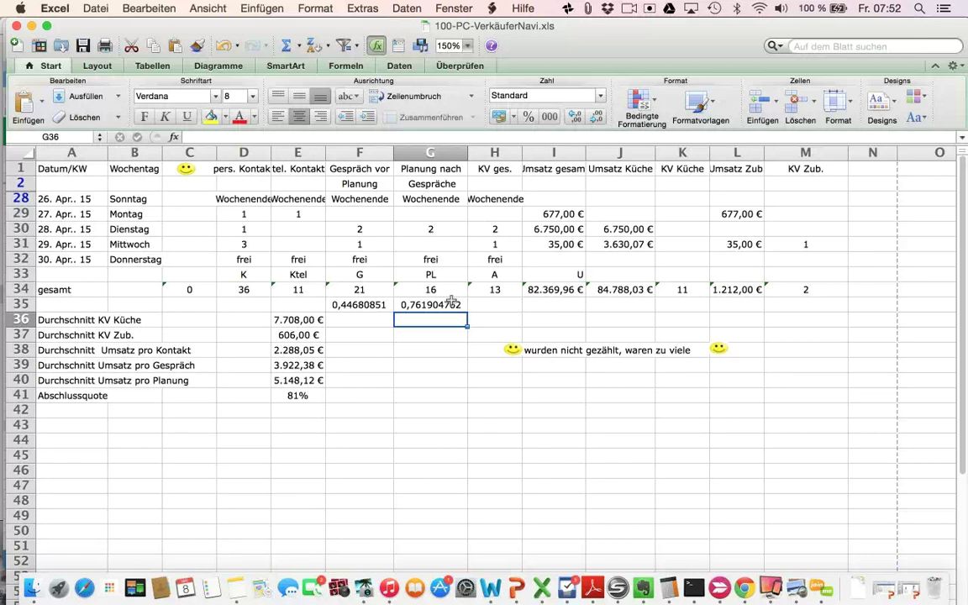
Calculate the closing ratio of KV ges. to Planungen in H35 with the formula +H34/G34.
key("Up")
key("Right")
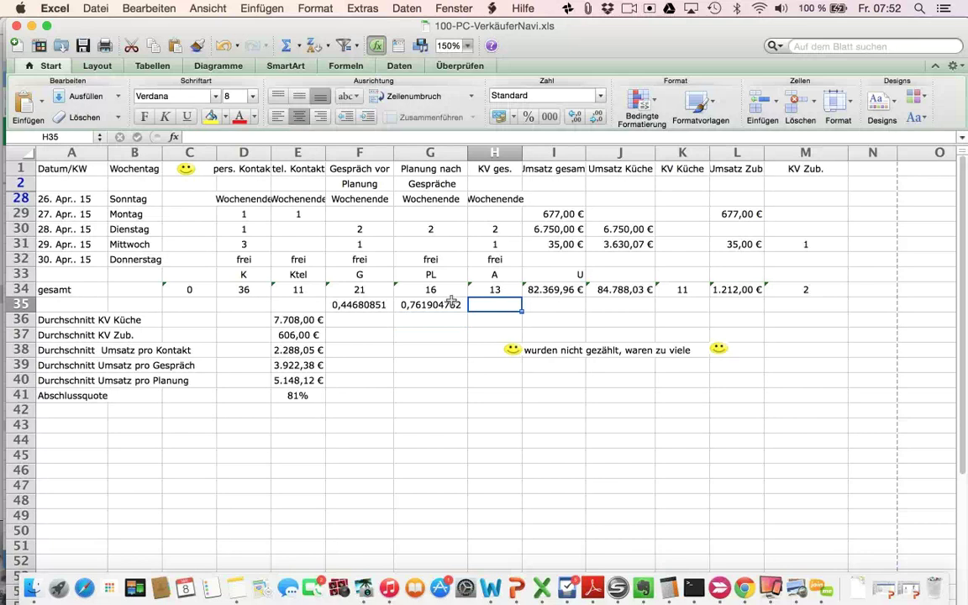
type("+")
left_click(496, 290)
type("/")
left_click(432, 289)
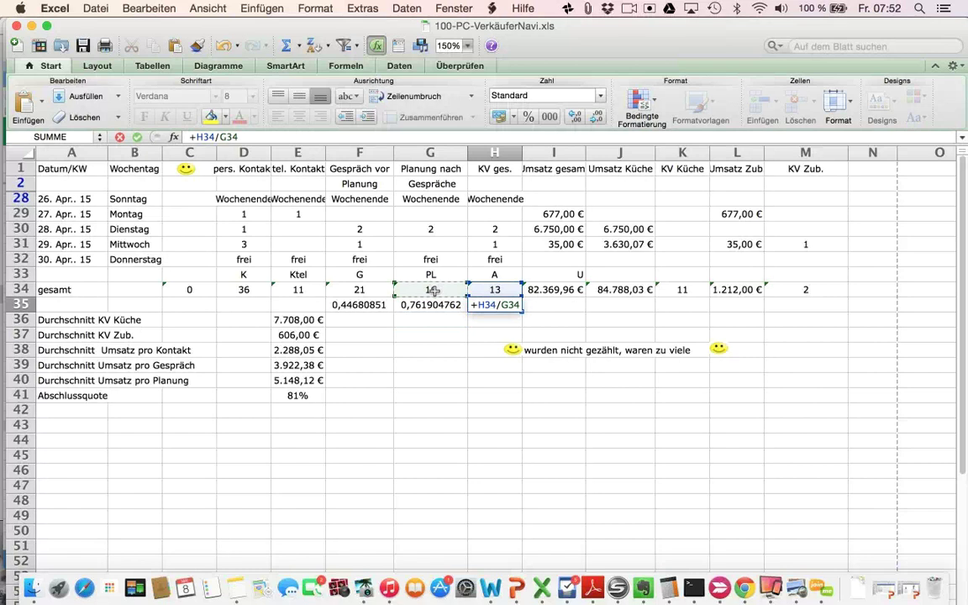
key("Return")
key("Up")
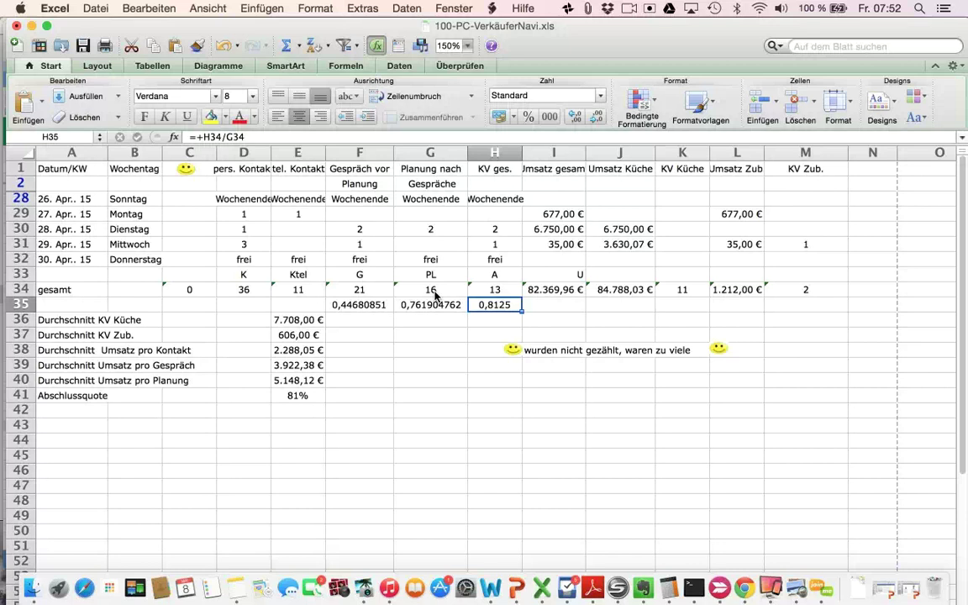
Review the ratios in row 35 back to F35, along with the telephone contact and Gespräche totals in E34 and F34.
key("Left")
key("Left")
key("Left")
key("Right")
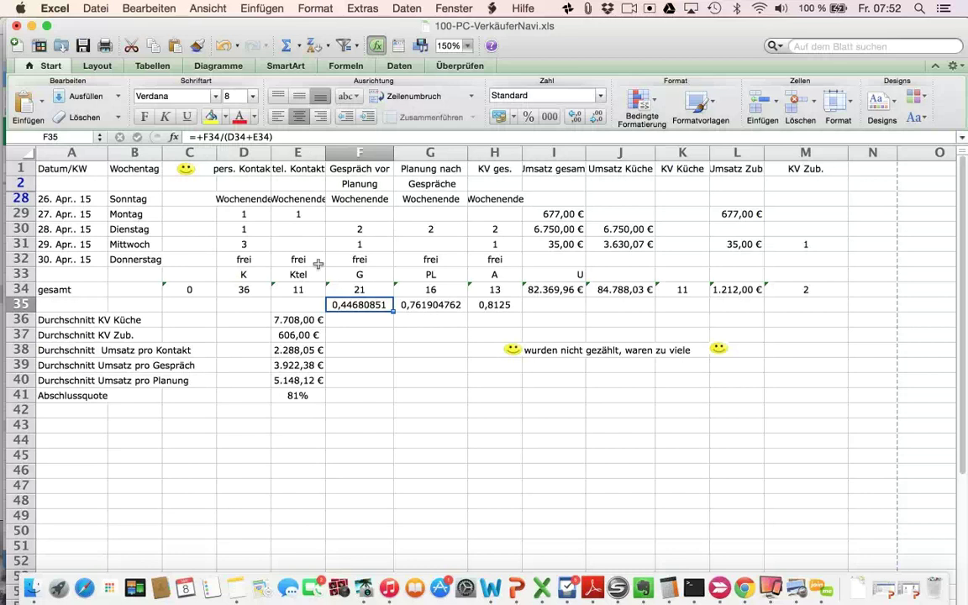
left_click(296, 289)
left_click(368, 288)
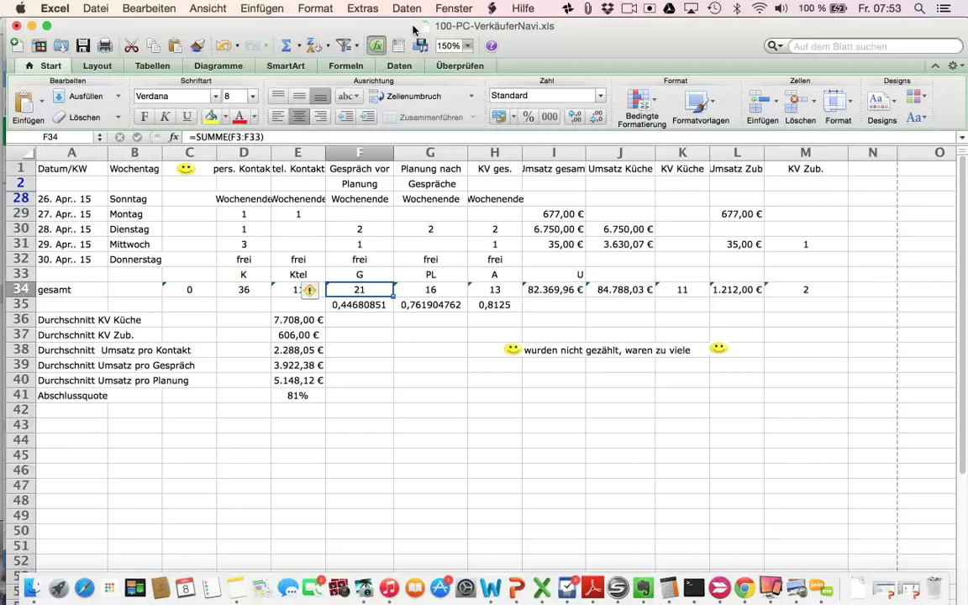
Close the 100-PC-VerkäuferNavi.xls workbook and save its changes.
left_click(16, 25)
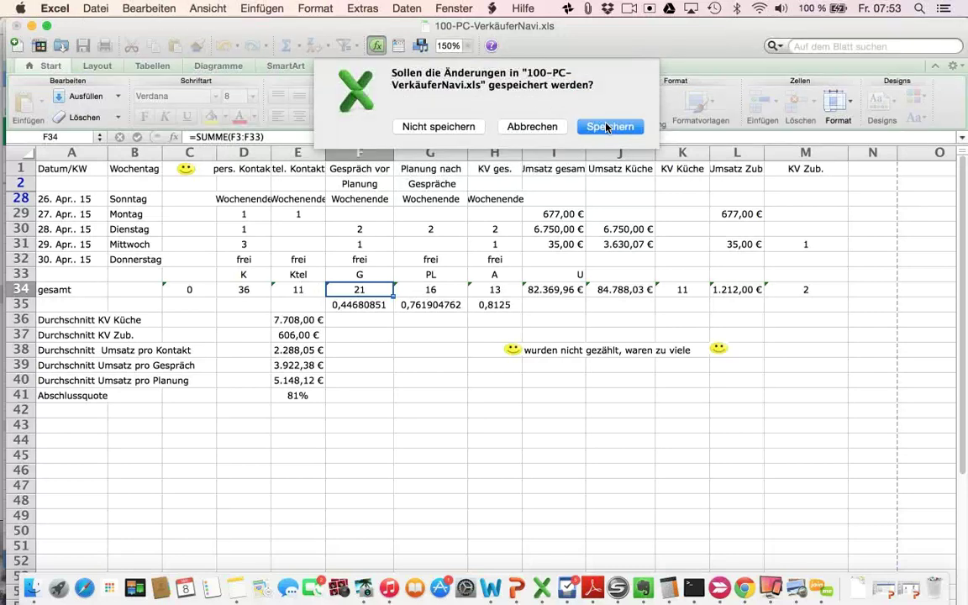
left_click(607, 126)
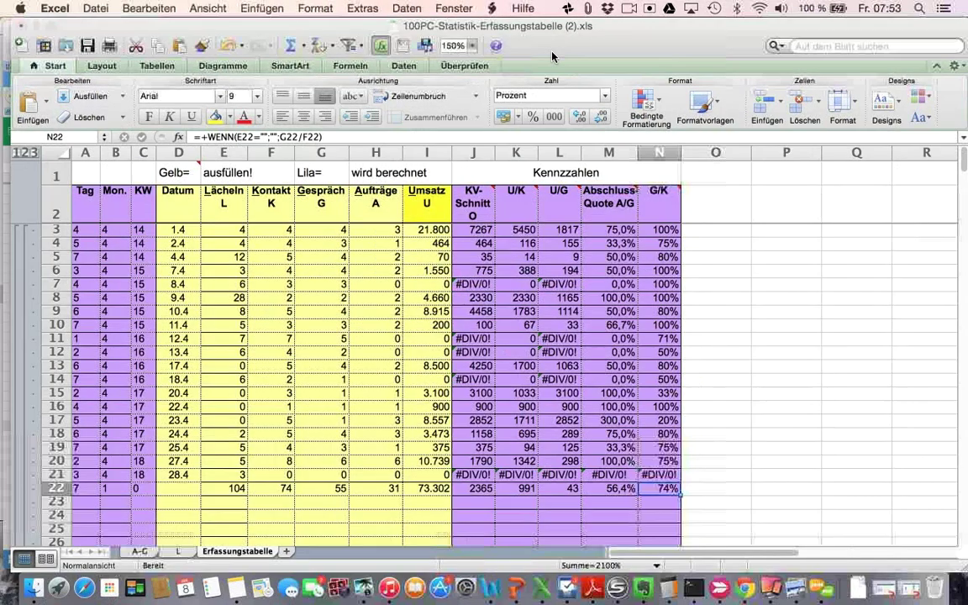